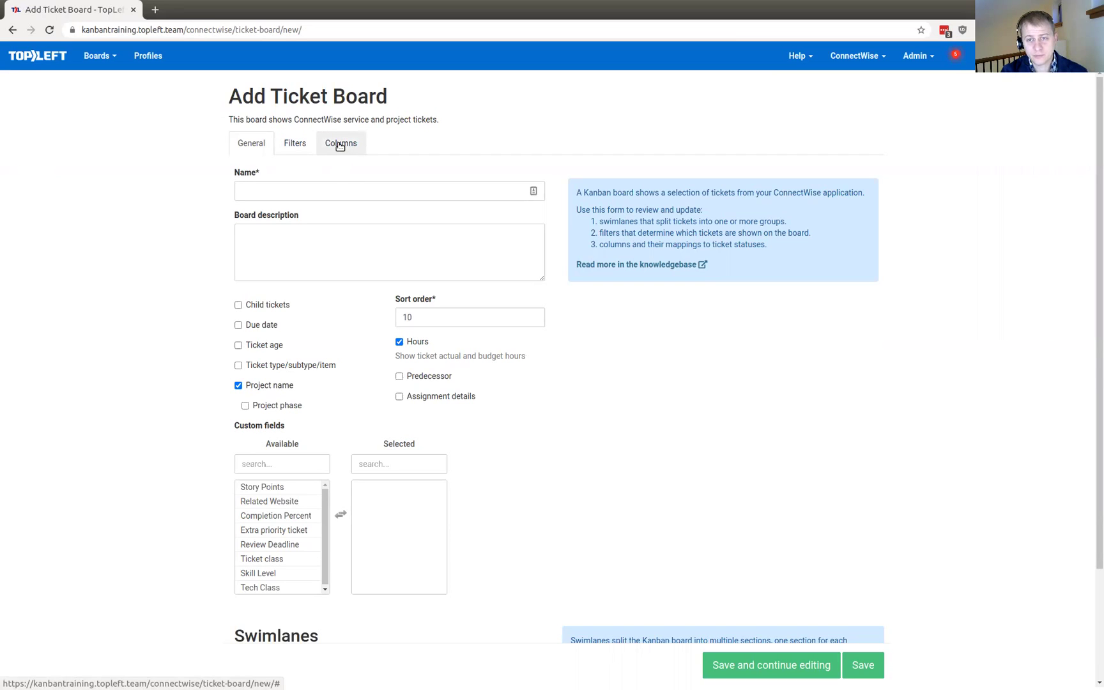
Place the cursor in the Name field of the new ticket board form
{"action": "left_click", "coordinate": [316, 187]}
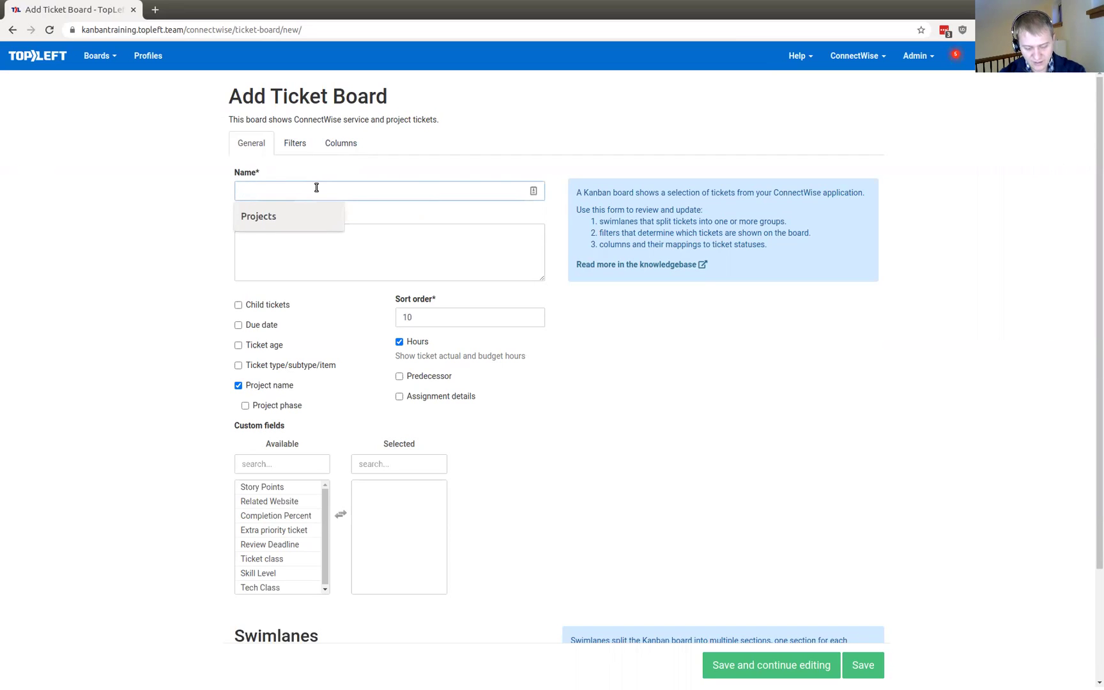
Name the board 'Helpdesk tickets' and leave the Swimlane field at '---'
{"action": "type", "text": "Helpdesk tickets"}
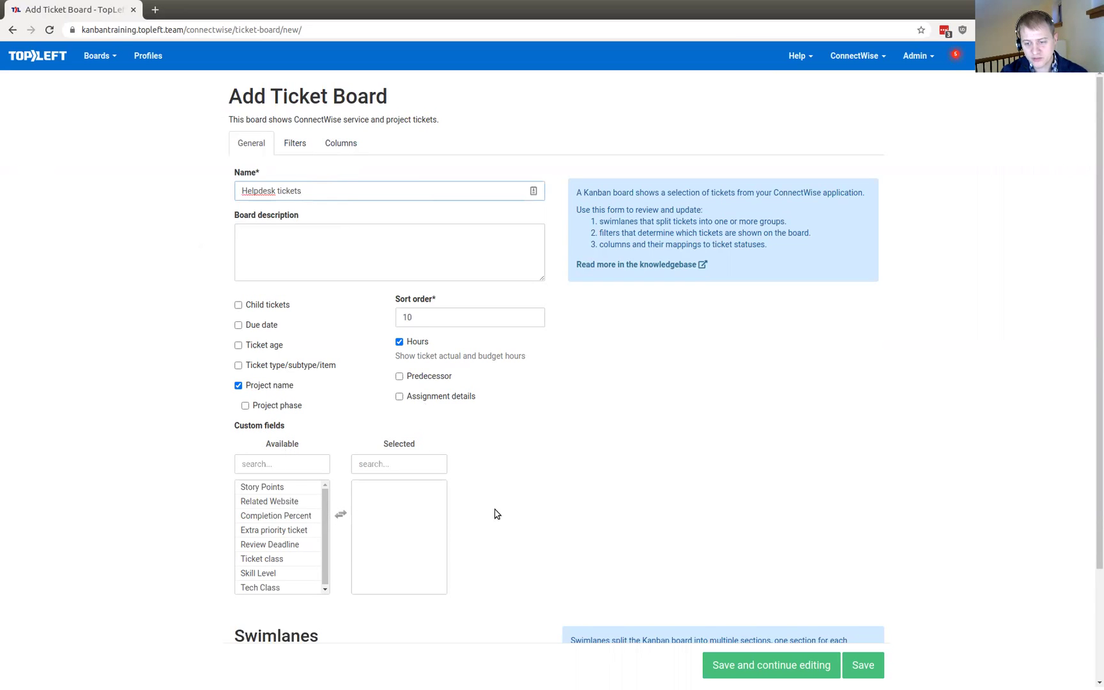
{"action": "scroll", "coordinate": [521, 504], "scroll_direction": "down", "scroll_amount": 2}
{"action": "left_click", "coordinate": [447, 536]}
{"action": "left_click", "coordinate": [448, 537]}
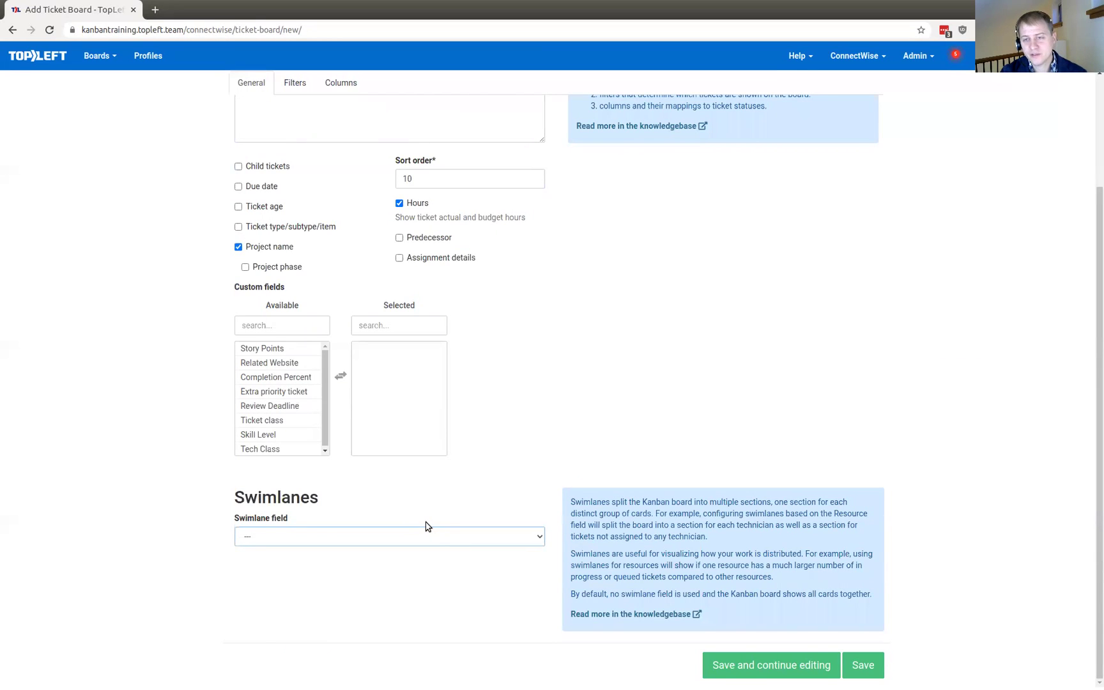
{"action": "left_click", "coordinate": [425, 535]}
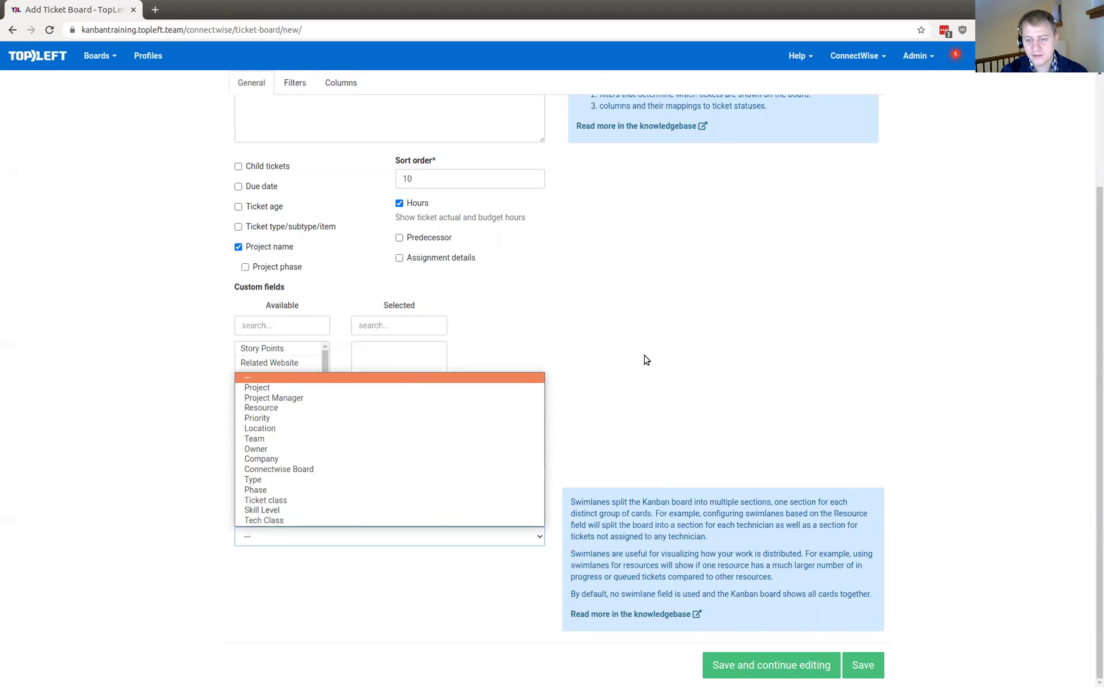
{"action": "left_click", "coordinate": [601, 348]}
{"action": "scroll", "coordinate": [609, 362], "scroll_direction": "up", "scroll_amount": 2}
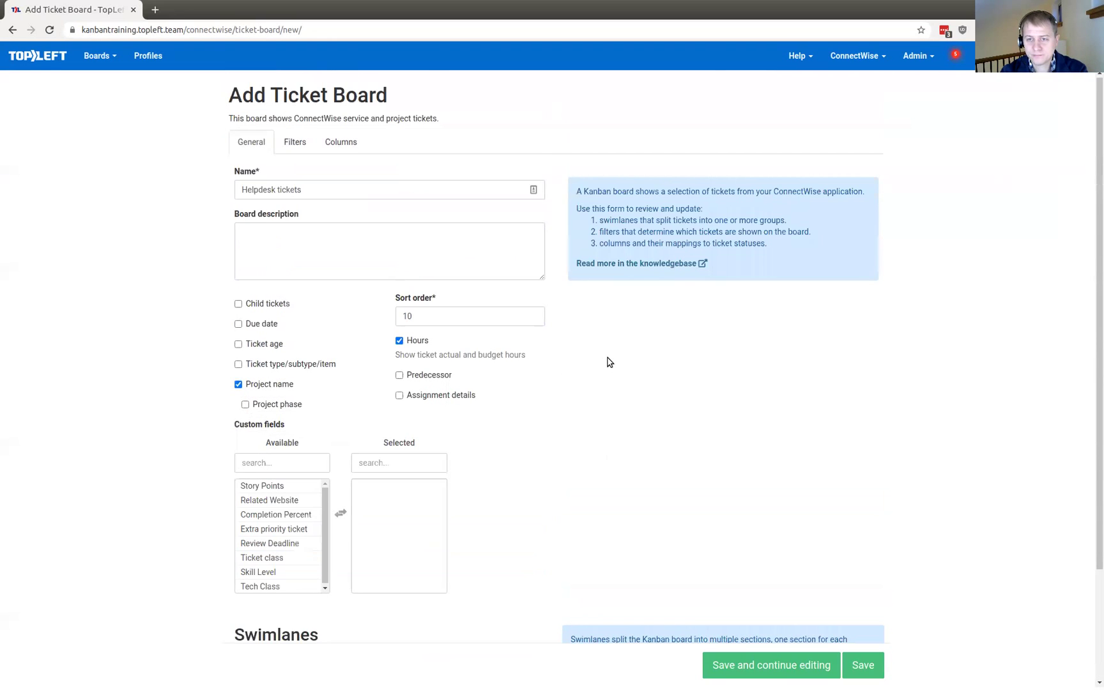
In the Filters tab, select Helpdesk as the only ConnectWise board
{"action": "left_click", "coordinate": [295, 142]}
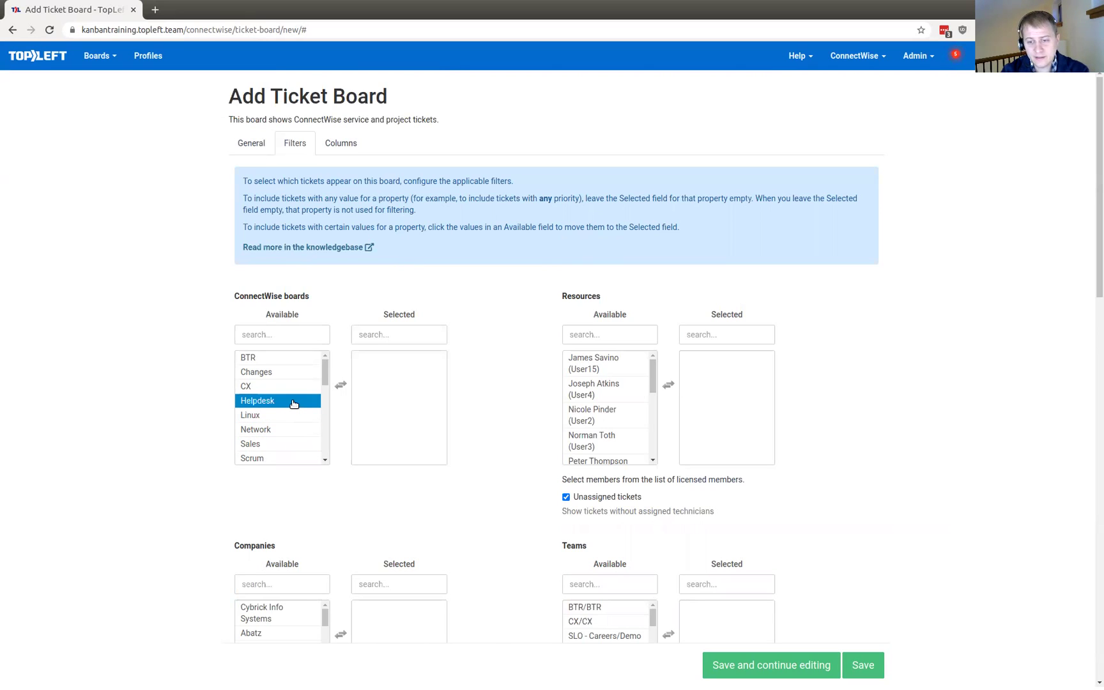
{"action": "left_click", "coordinate": [294, 403]}
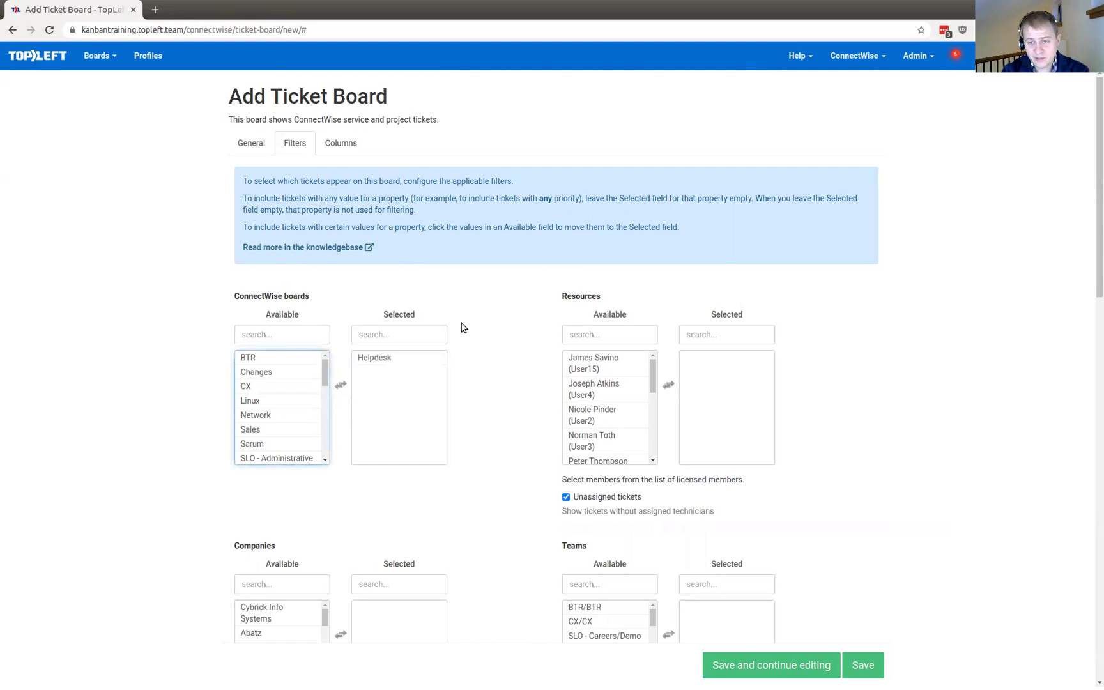
{"action": "scroll", "coordinate": [479, 454], "scroll_direction": "down", "scroll_amount": 10}
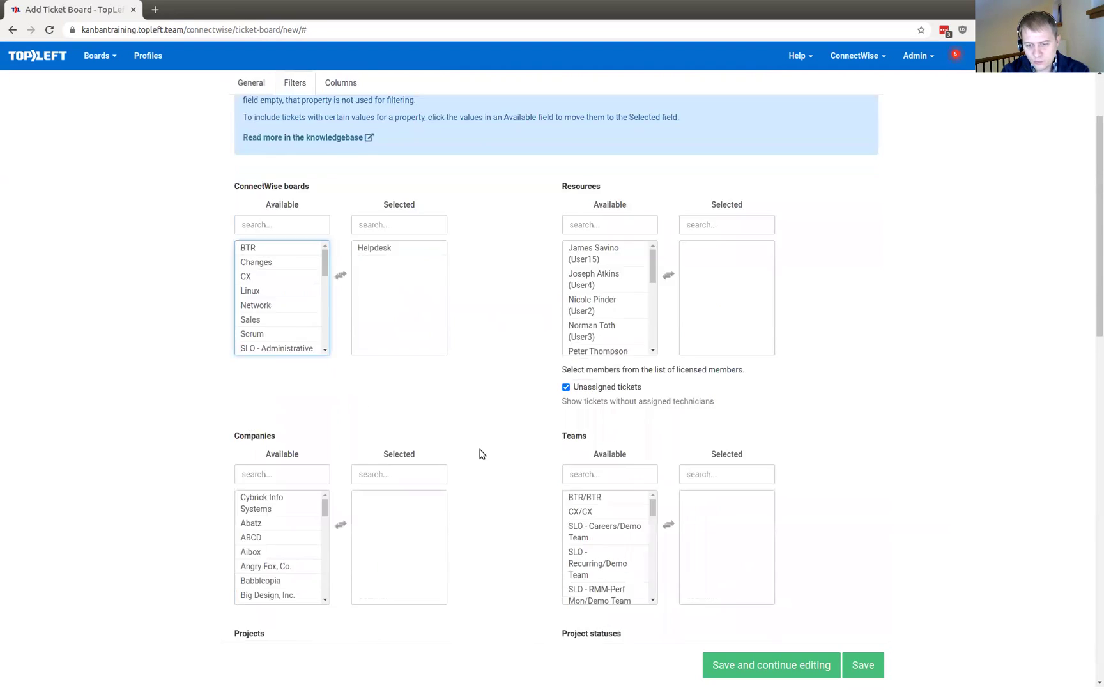
{"action": "scroll", "coordinate": [484, 453], "scroll_direction": "up", "scroll_amount": 2}
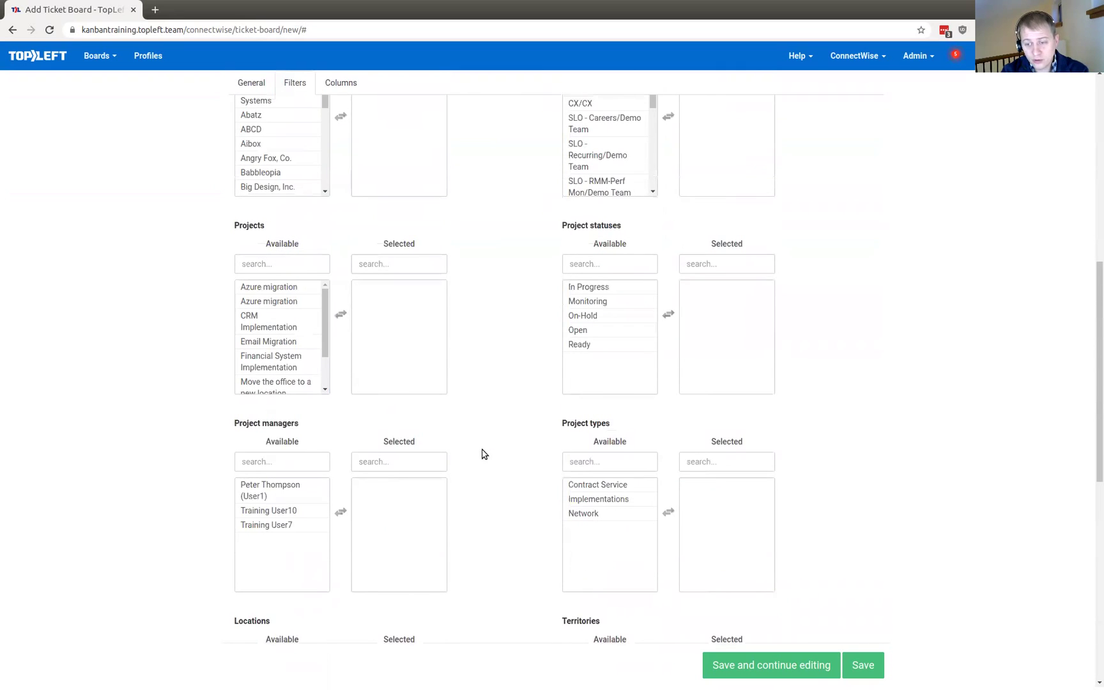
{"action": "scroll", "coordinate": [483, 454], "scroll_direction": "down", "scroll_amount": 5}
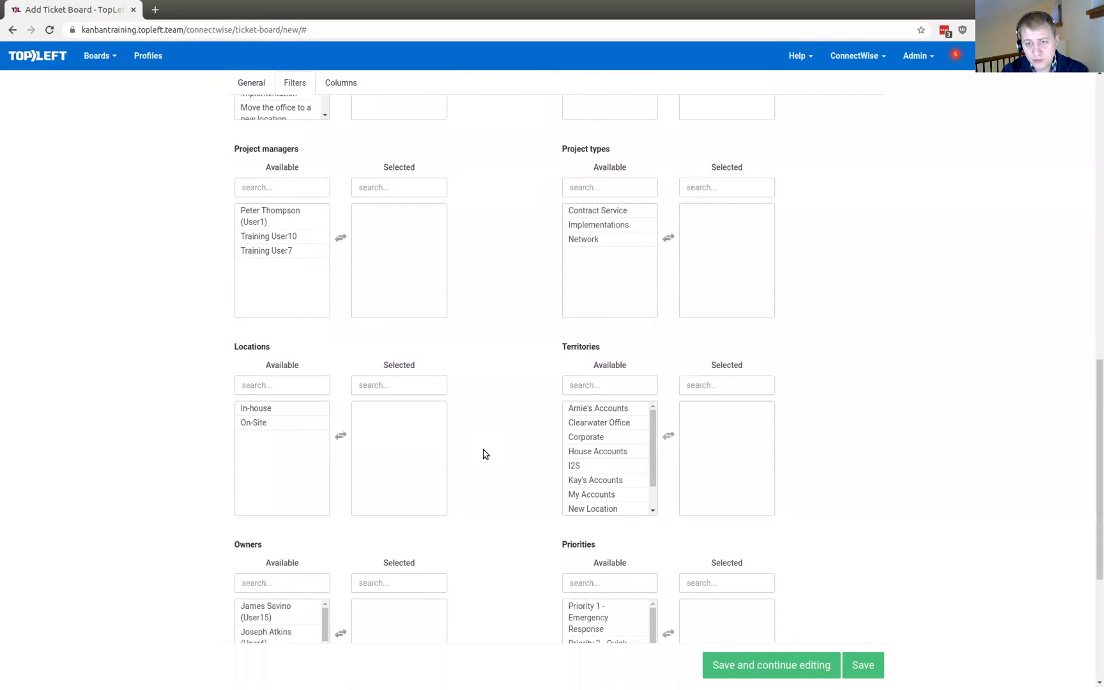
{"action": "scroll", "coordinate": [485, 453], "scroll_direction": "up", "scroll_amount": 3}
{"action": "scroll", "coordinate": [485, 454], "scroll_direction": "down", "scroll_amount": 7}
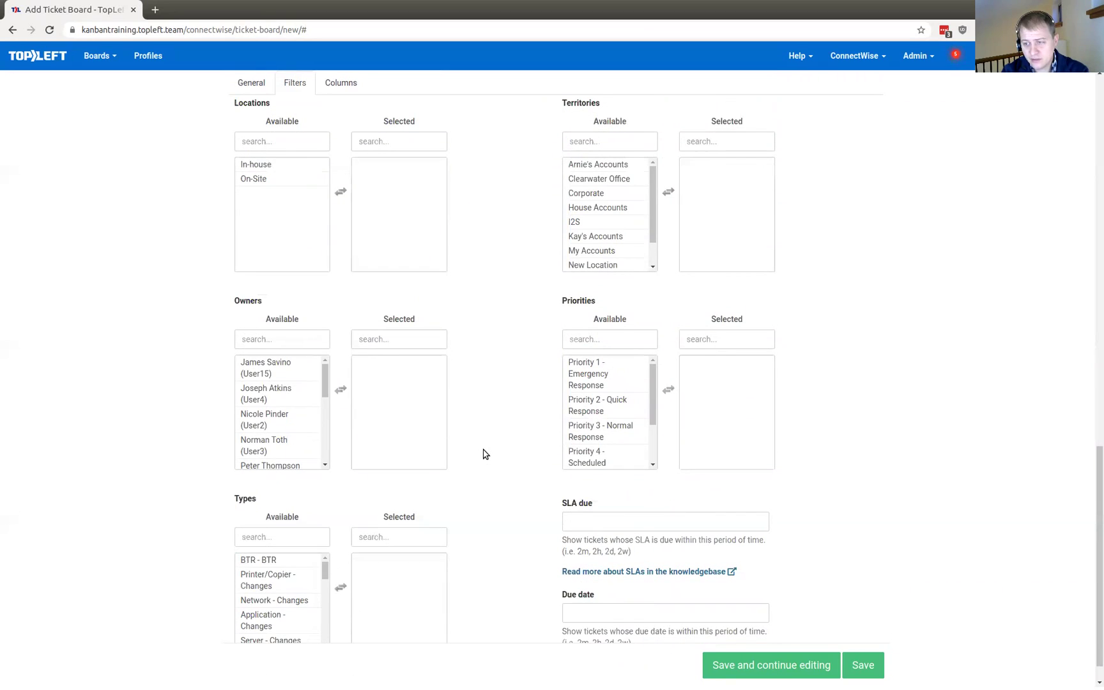
{"action": "left_click", "coordinate": [566, 383]}
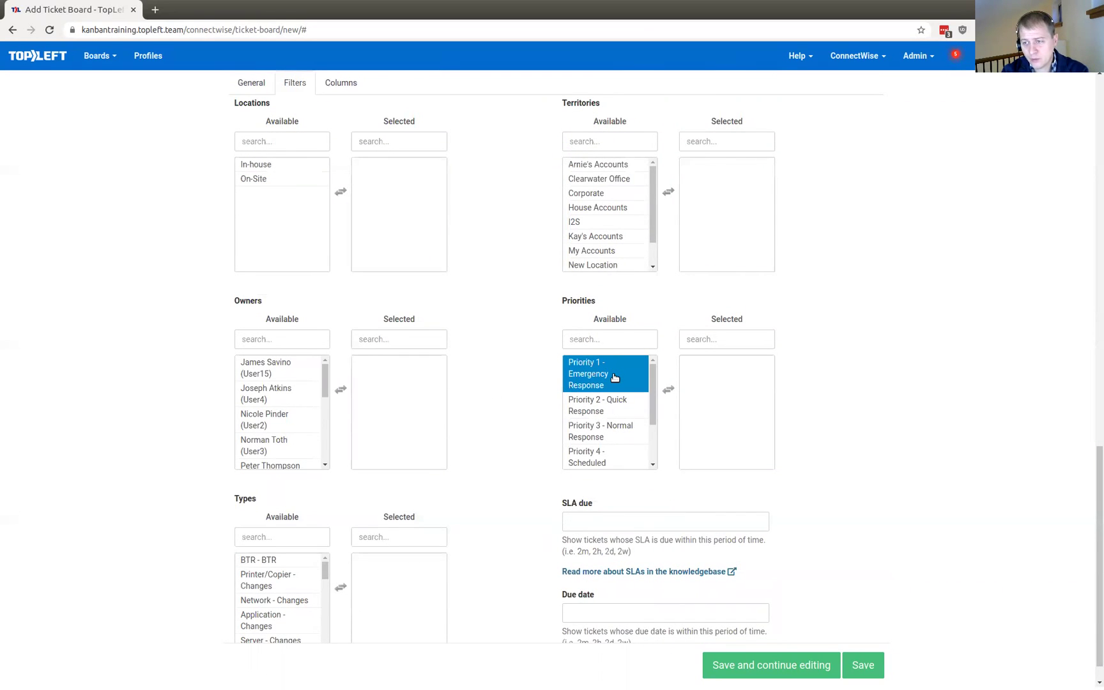
{"action": "double_click", "coordinate": [614, 377]}
{"action": "double_click", "coordinate": [614, 376]}
{"action": "double_click", "coordinate": [614, 377]}
{"action": "double_click", "coordinate": [614, 377]}
{"action": "double_click", "coordinate": [615, 377]}
{"action": "double_click", "coordinate": [615, 377]}
{"action": "left_click", "coordinate": [704, 388]}
{"action": "left_click", "coordinate": [714, 469]}
{"action": "left_click", "coordinate": [717, 382]}
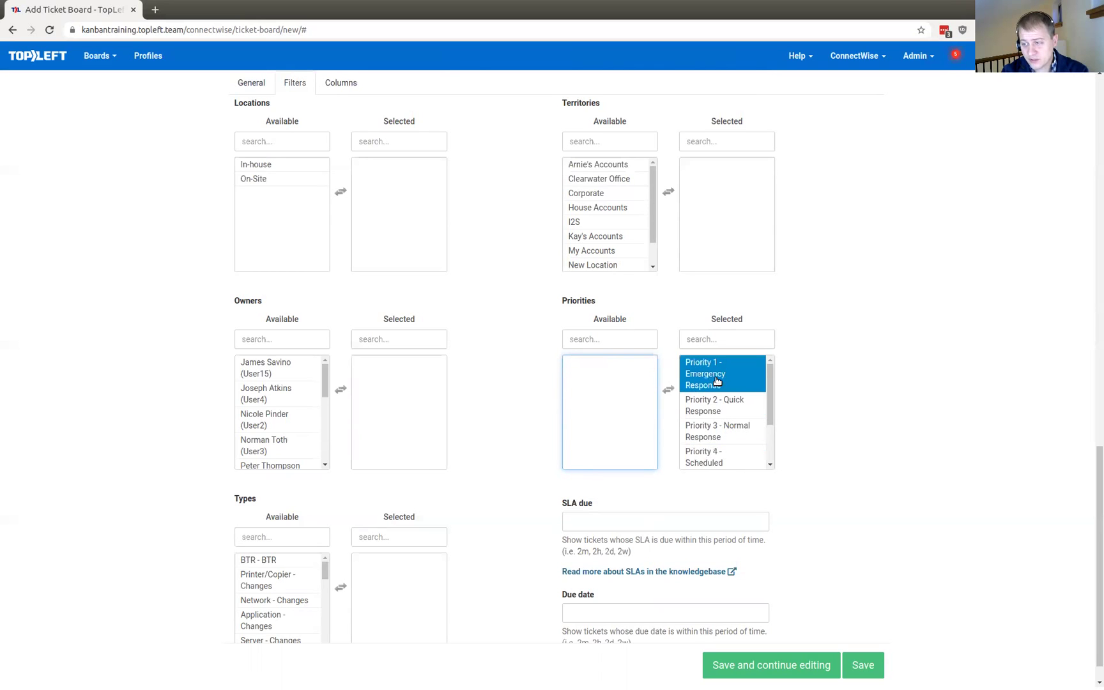
{"action": "scroll", "coordinate": [727, 431], "scroll_direction": "up", "scroll_amount": 3}
{"action": "scroll", "coordinate": [798, 460], "scroll_direction": "down", "scroll_amount": 2}
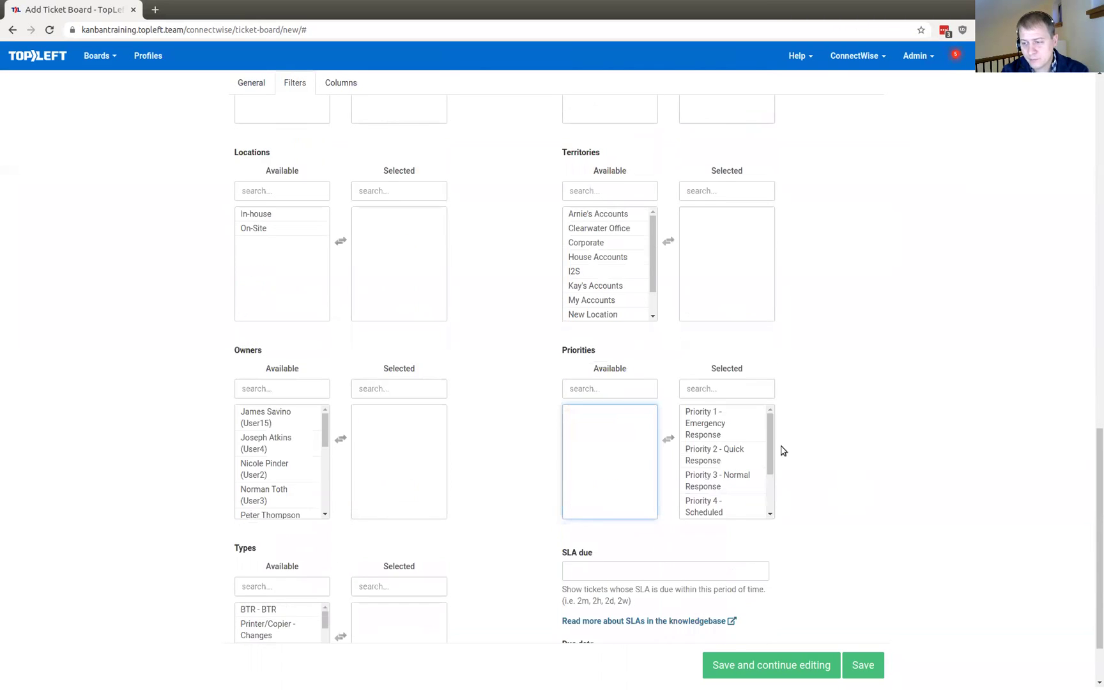
{"action": "scroll", "coordinate": [826, 477], "scroll_direction": "down", "scroll_amount": 1}
{"action": "double_click", "coordinate": [734, 414]}
{"action": "double_click", "coordinate": [734, 415]}
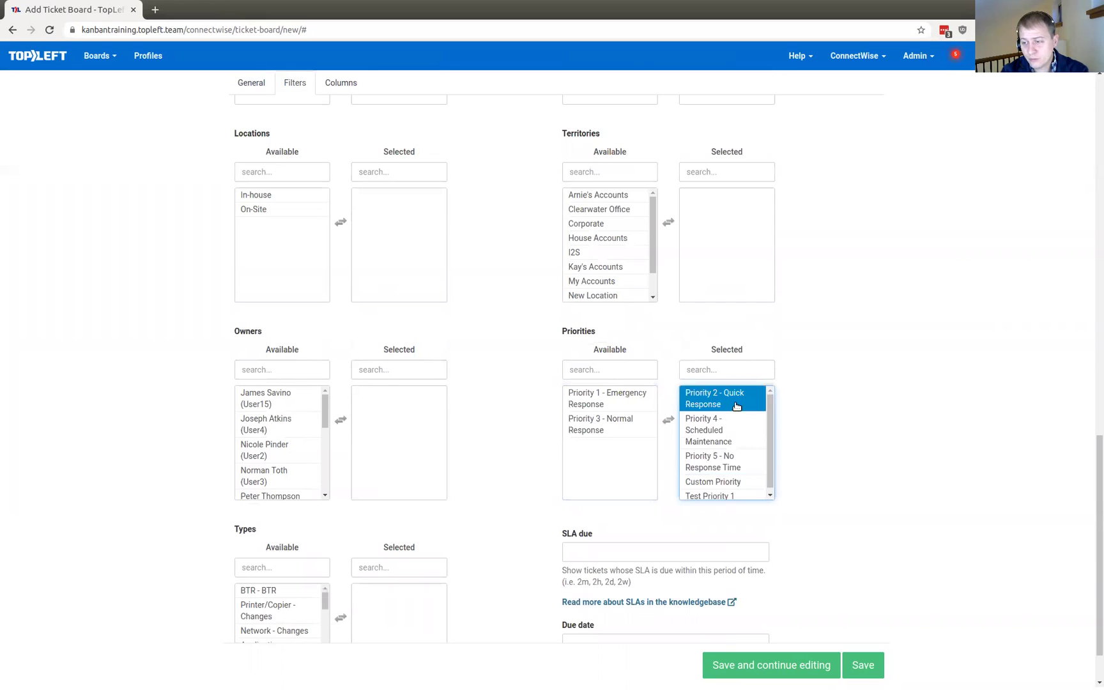
{"action": "double_click", "coordinate": [736, 406]}
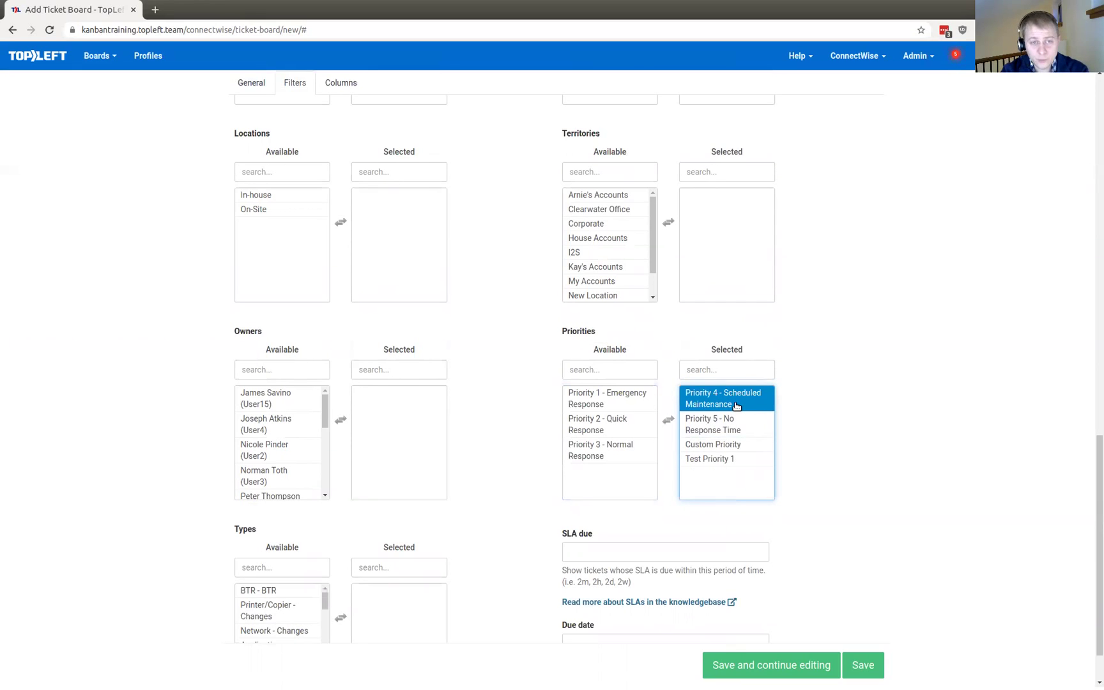
{"action": "double_click", "coordinate": [736, 406]}
{"action": "double_click", "coordinate": [737, 407]}
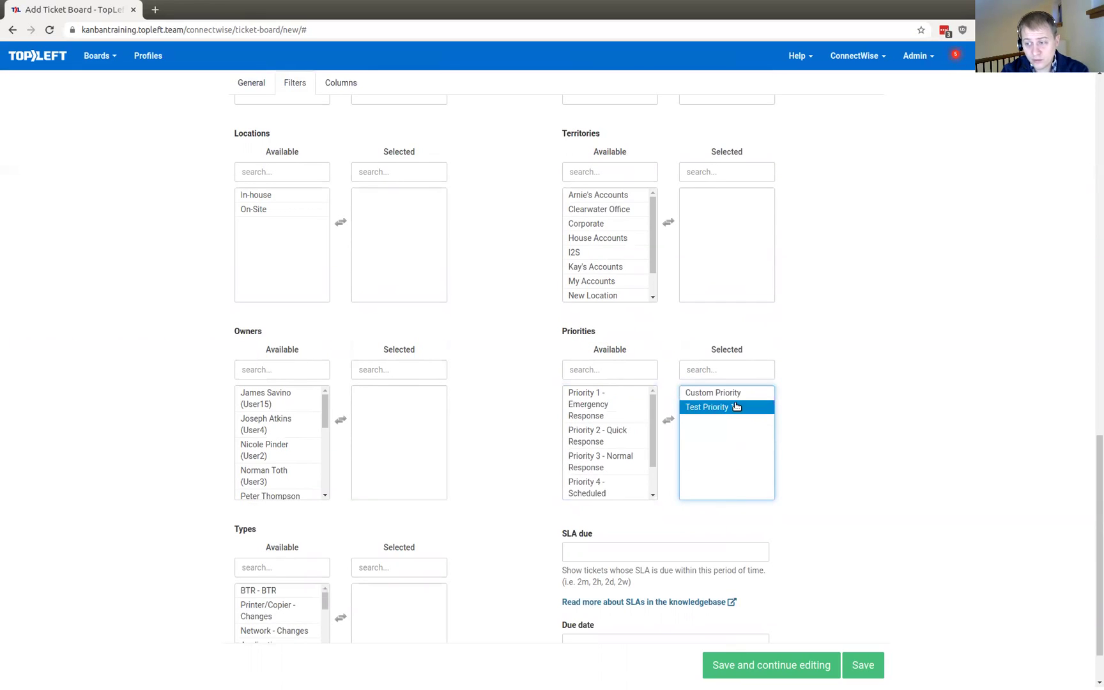
{"action": "double_click", "coordinate": [737, 407]}
{"action": "double_click", "coordinate": [735, 392]}
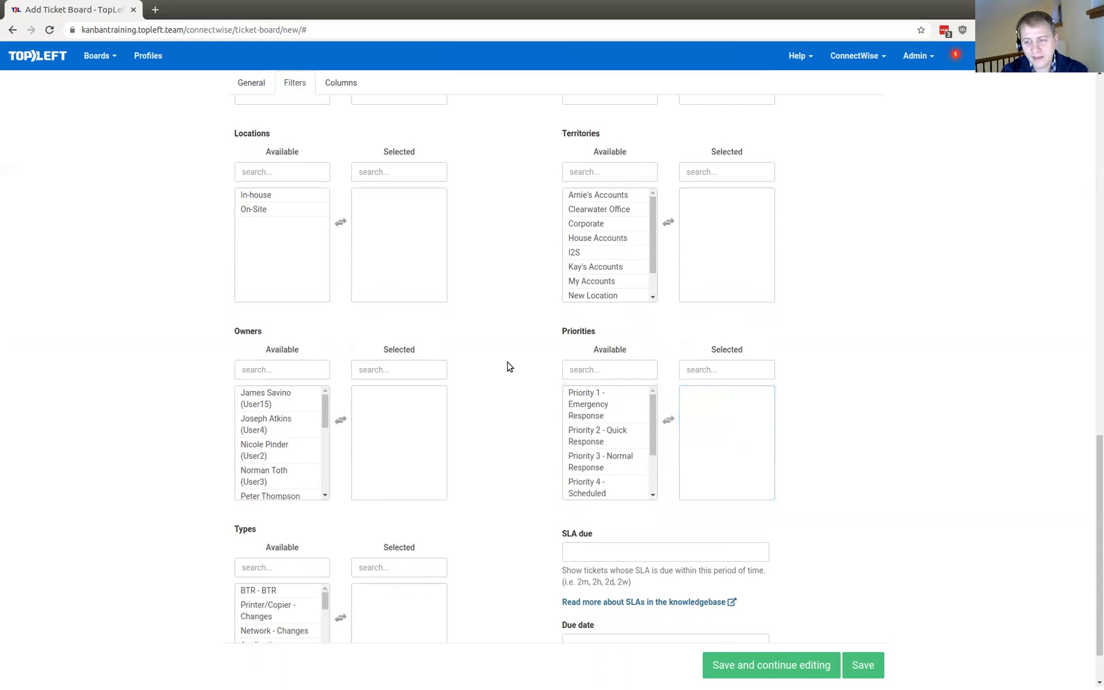
{"action": "scroll", "coordinate": [503, 359], "scroll_direction": "up", "scroll_amount": 9}
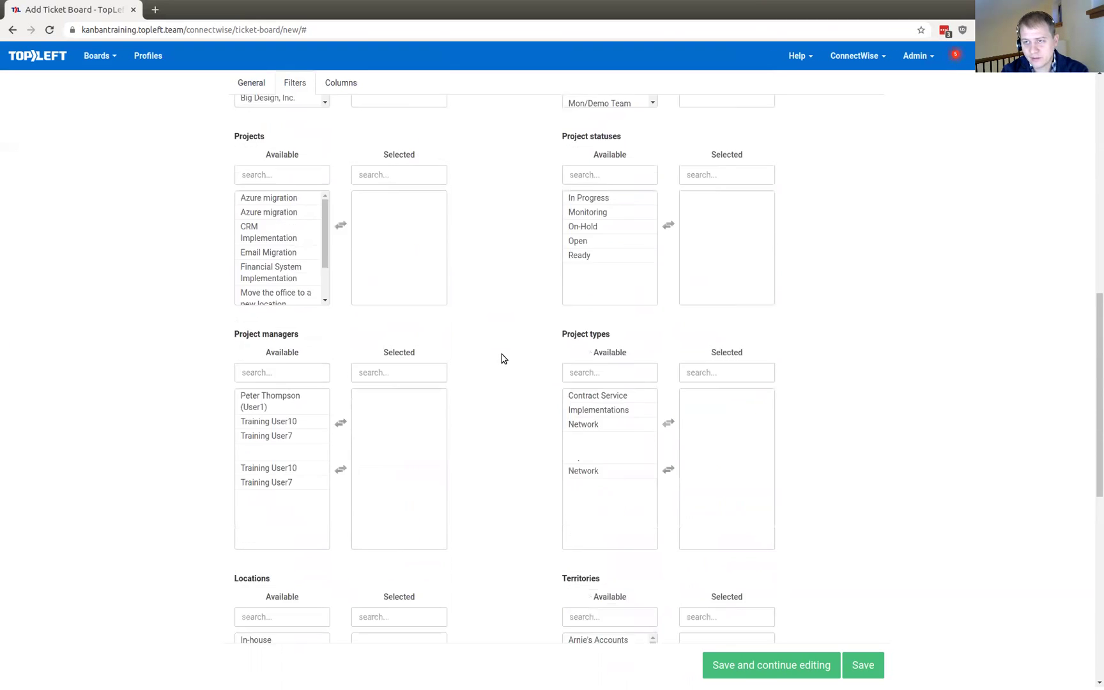
{"action": "left_click", "coordinate": [344, 89]}
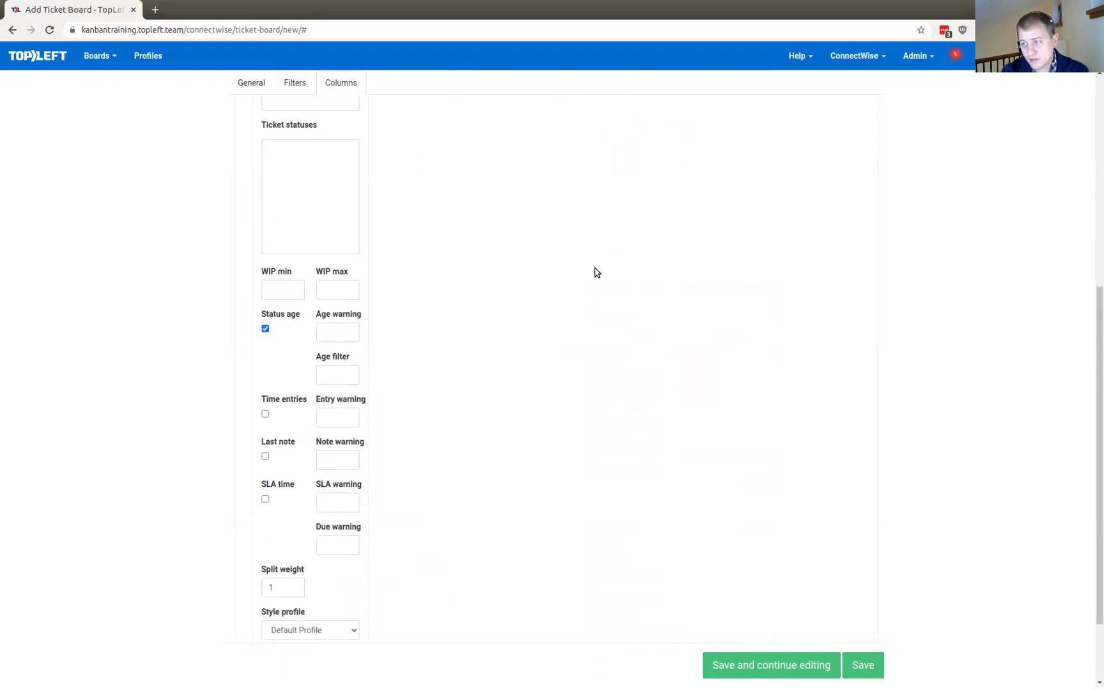
{"action": "scroll", "coordinate": [949, 312], "scroll_direction": "up", "scroll_amount": 2}
{"action": "scroll", "coordinate": [949, 311], "scroll_direction": "up", "scroll_amount": 4}
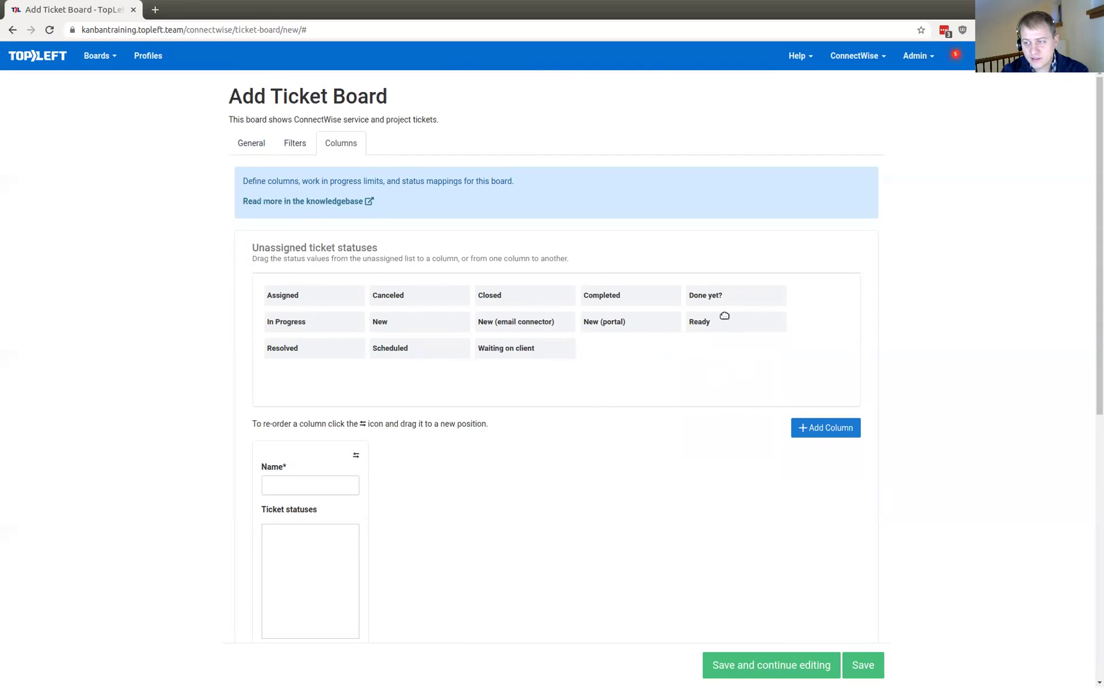
{"action": "left_click", "coordinate": [291, 142]}
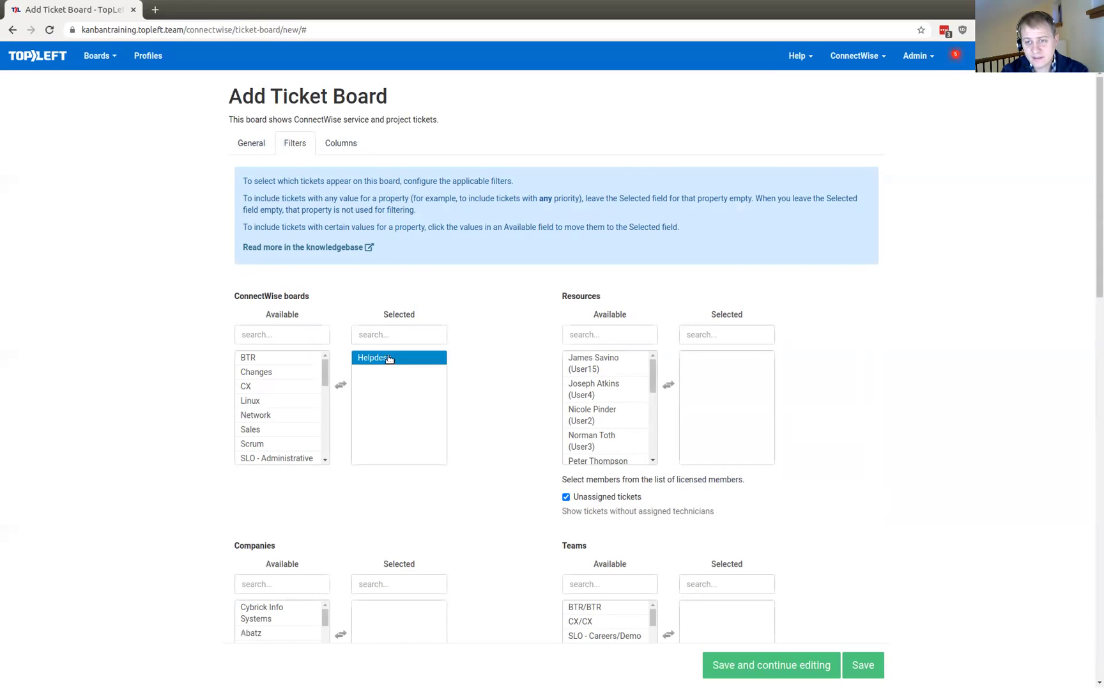
{"action": "left_click", "coordinate": [342, 143]}
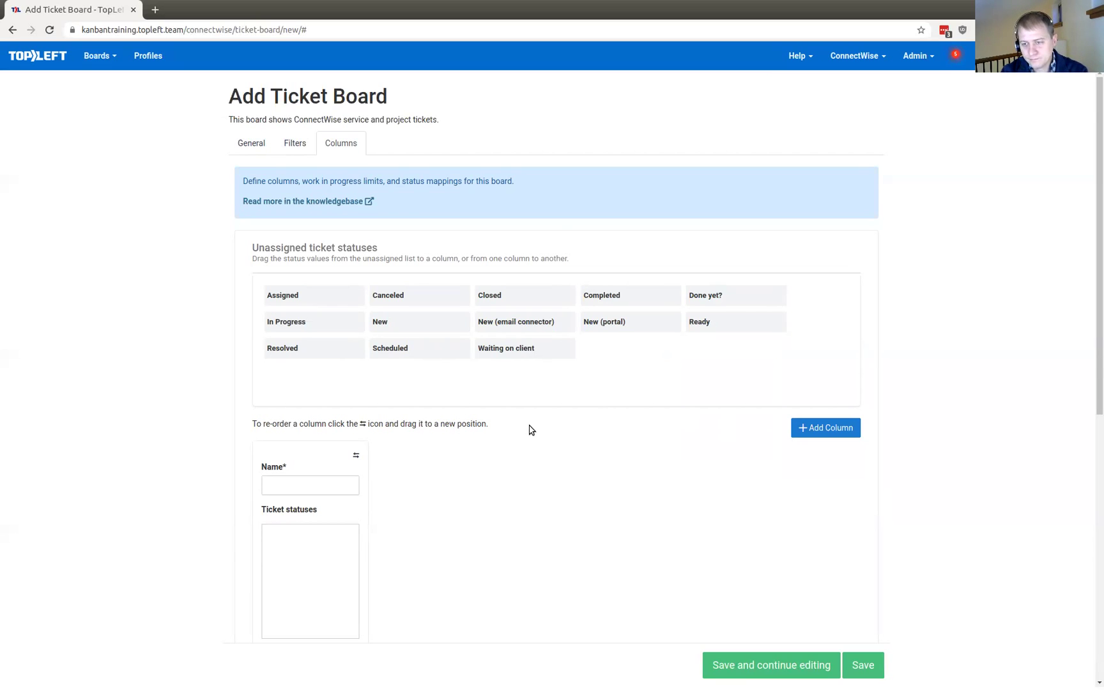
{"action": "scroll", "coordinate": [460, 425], "scroll_direction": "down", "scroll_amount": 3}
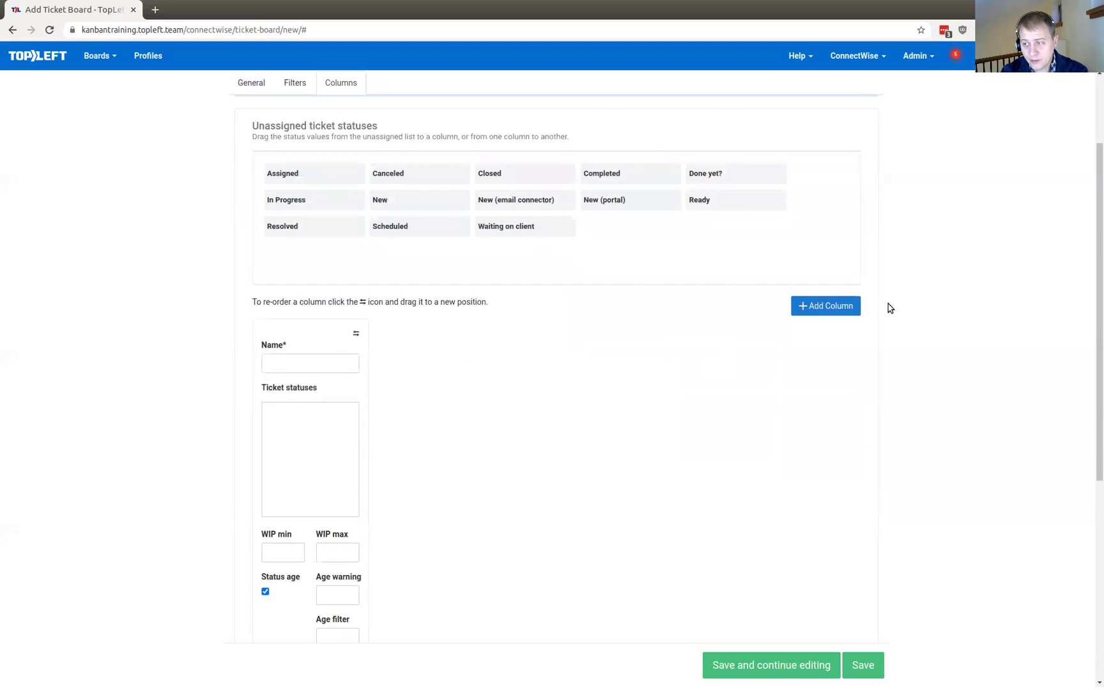
{"action": "left_click", "coordinate": [828, 307]}
Map New, New (email connector) and New (portal) into the New column and add a third column
{"action": "left_click", "coordinate": [341, 361]}
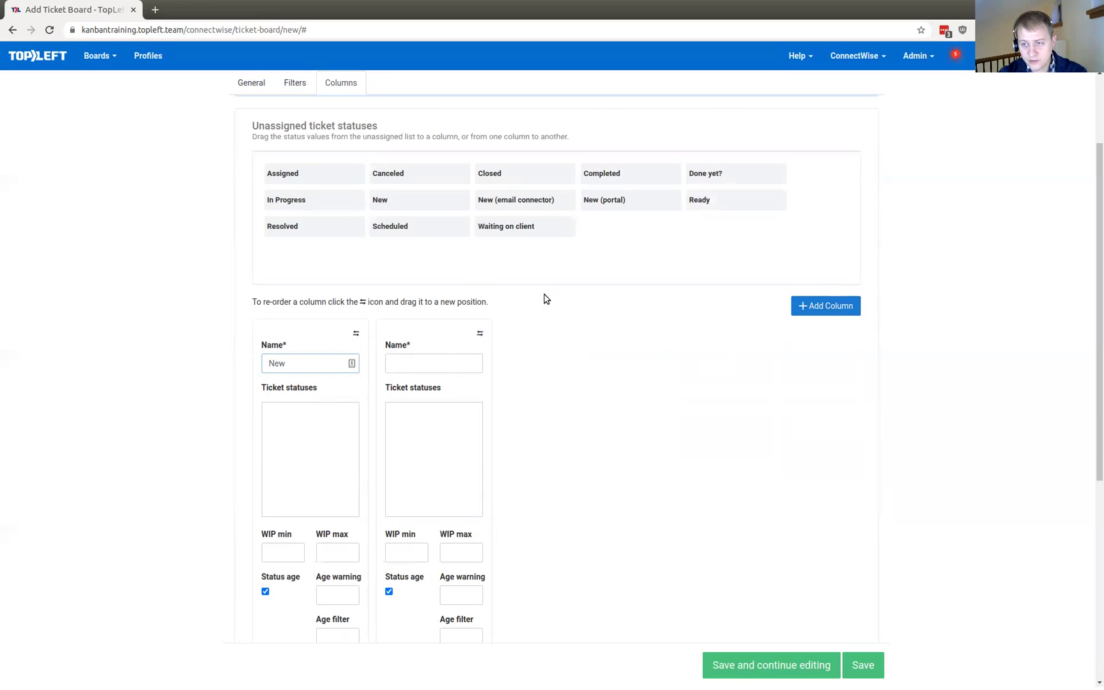
{"action": "left_click_drag", "start_coordinate": [405, 205], "coordinate": [316, 455]}
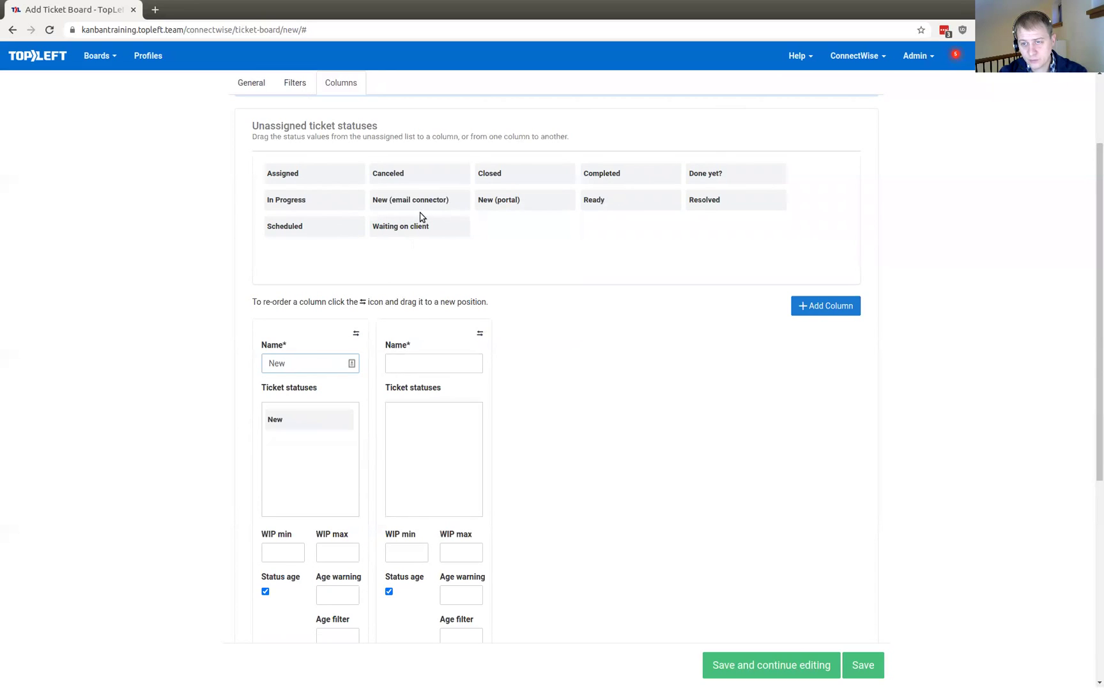
{"action": "left_click_drag", "start_coordinate": [409, 214], "coordinate": [305, 450]}
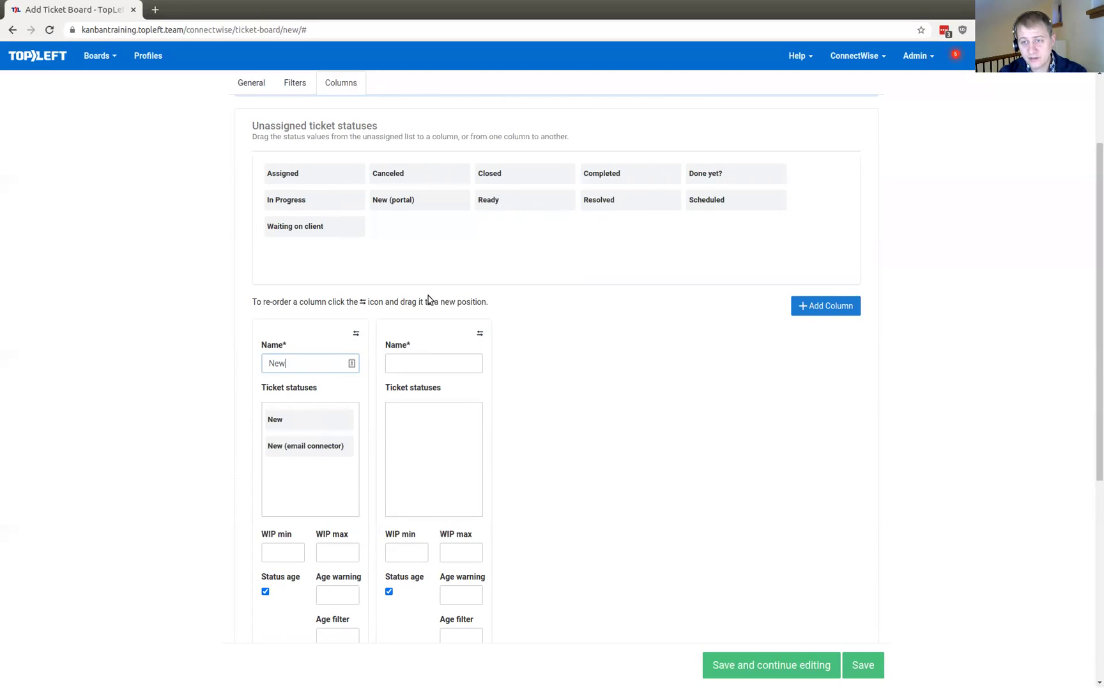
{"action": "left_click_drag", "start_coordinate": [409, 207], "coordinate": [299, 450]}
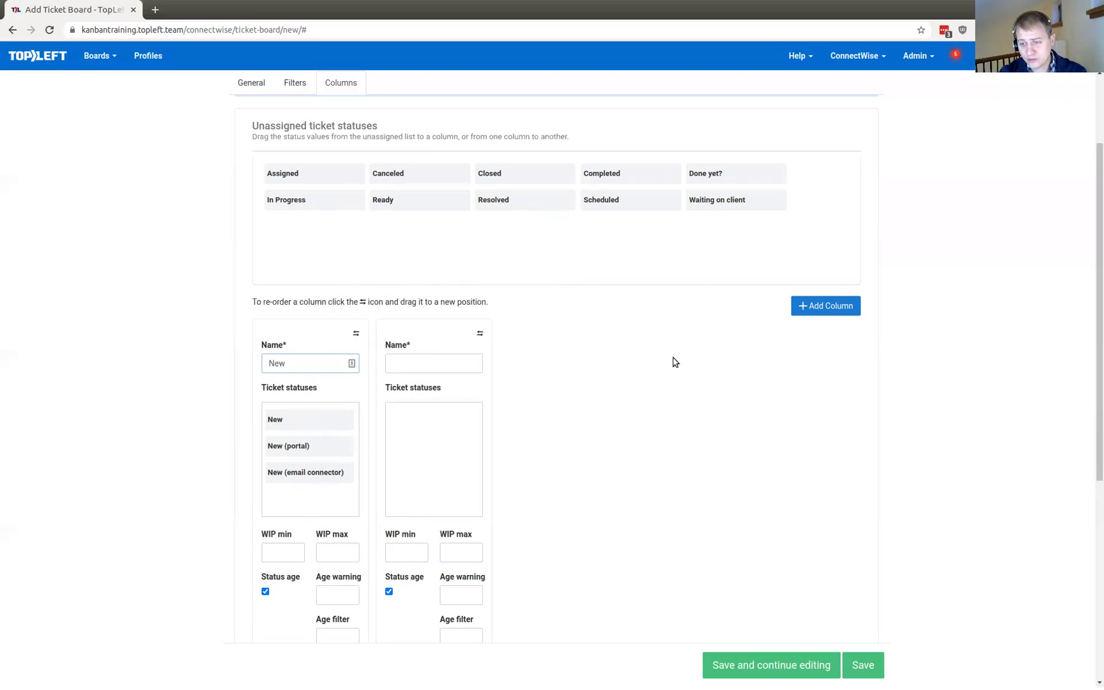
{"action": "left_click", "coordinate": [843, 308]}
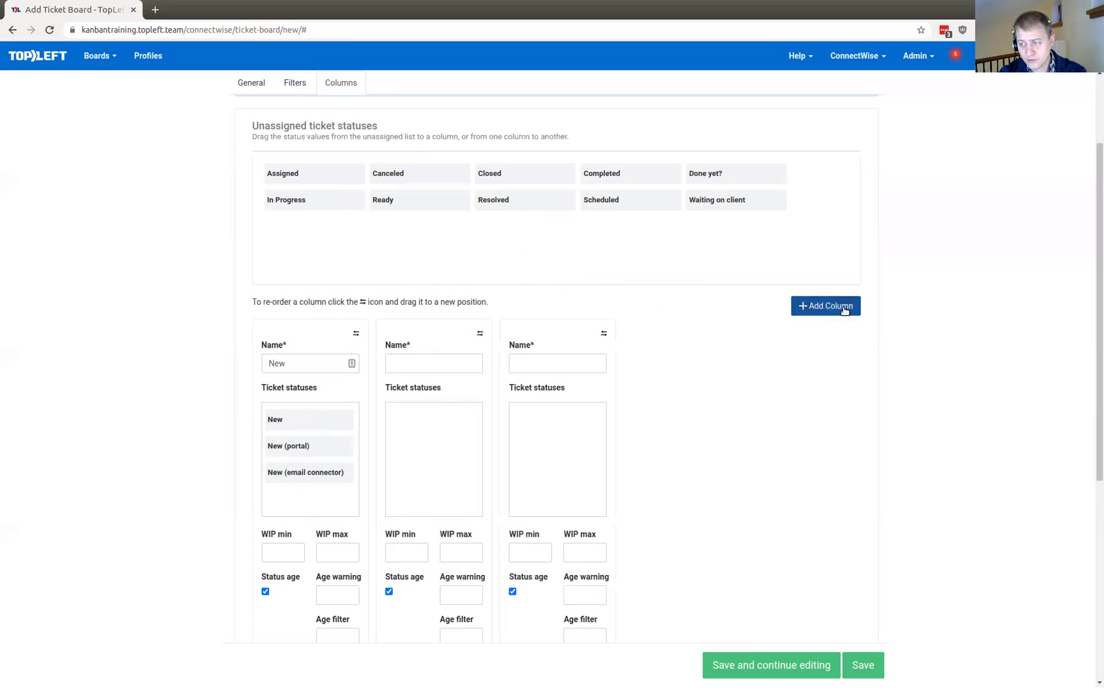
Add a fourth column and map Ready, In Progress and Completed into columns two to four
{"action": "left_click", "coordinate": [843, 308]}
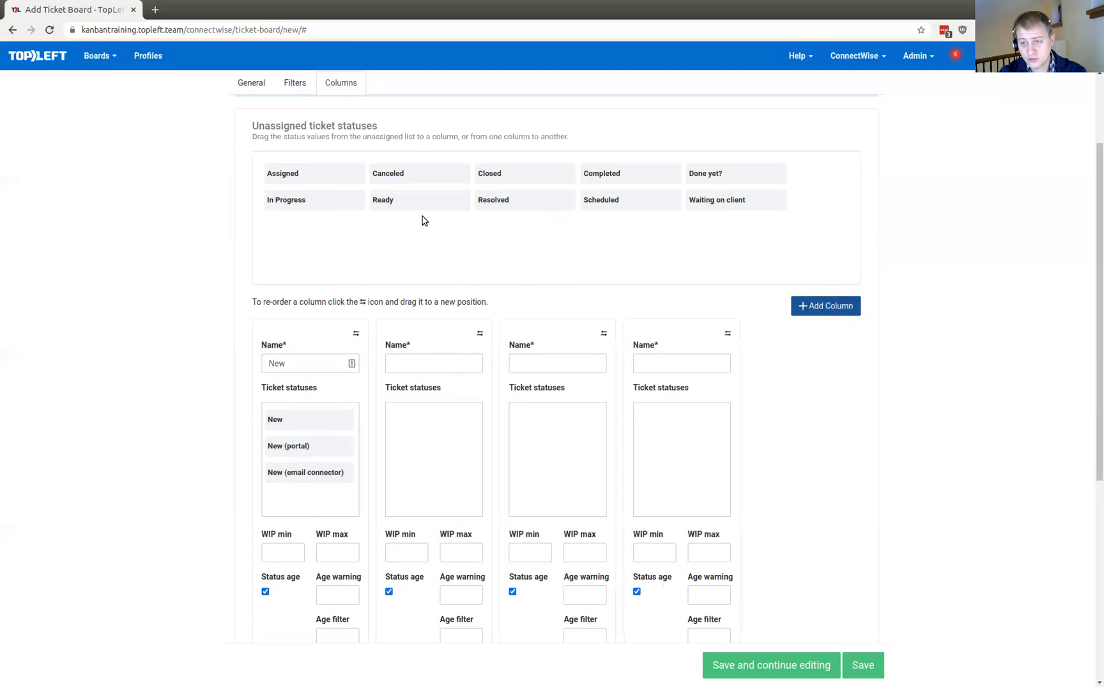
{"action": "left_click_drag", "start_coordinate": [412, 202], "coordinate": [434, 447]}
{"action": "left_click_drag", "start_coordinate": [320, 200], "coordinate": [594, 435]}
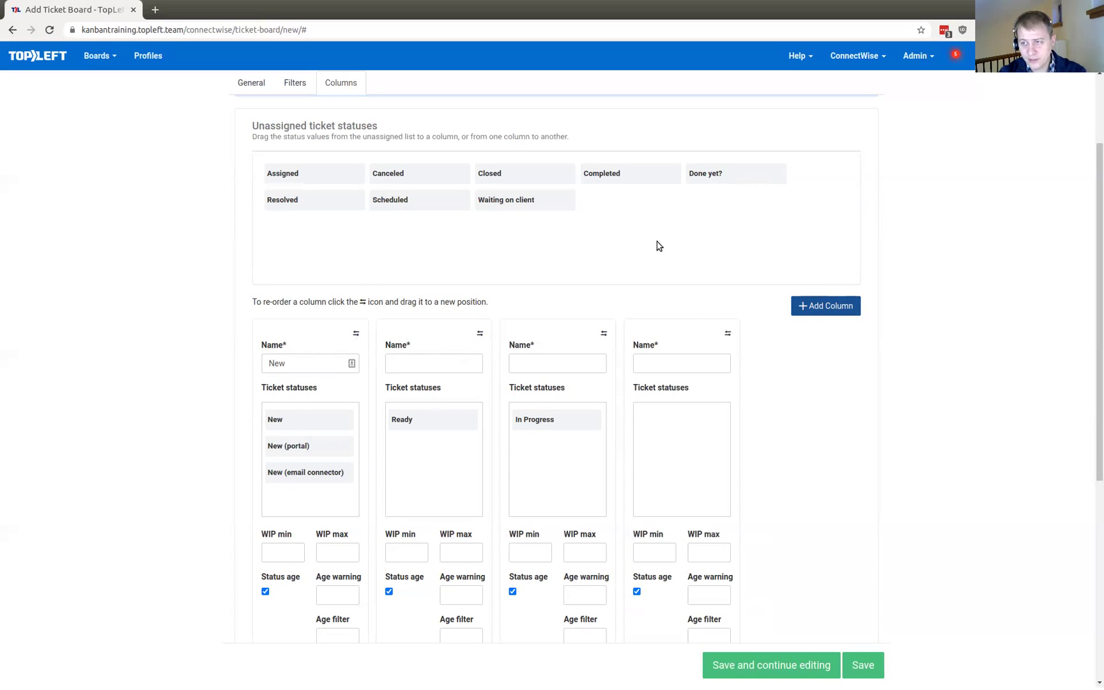
{"action": "left_click_drag", "start_coordinate": [601, 171], "coordinate": [658, 402]}
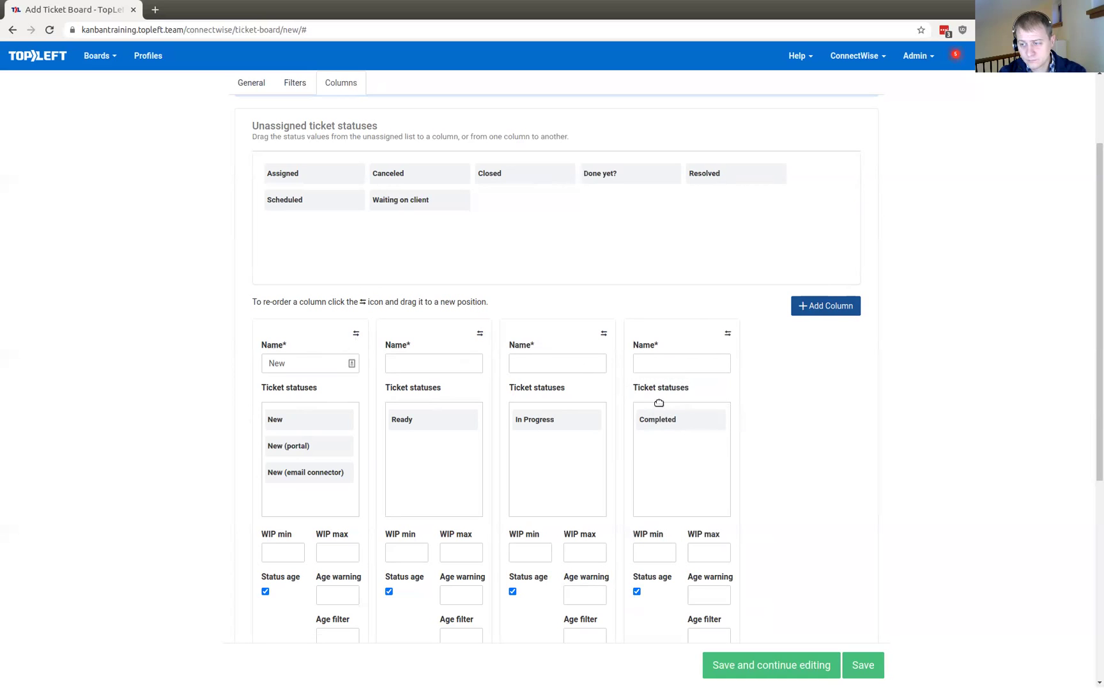
Name columns two to four Ready, In Progress and Complete, and add Assigned to Ready
{"action": "left_click", "coordinate": [457, 365]}
{"action": "type", "text": "Ready"}
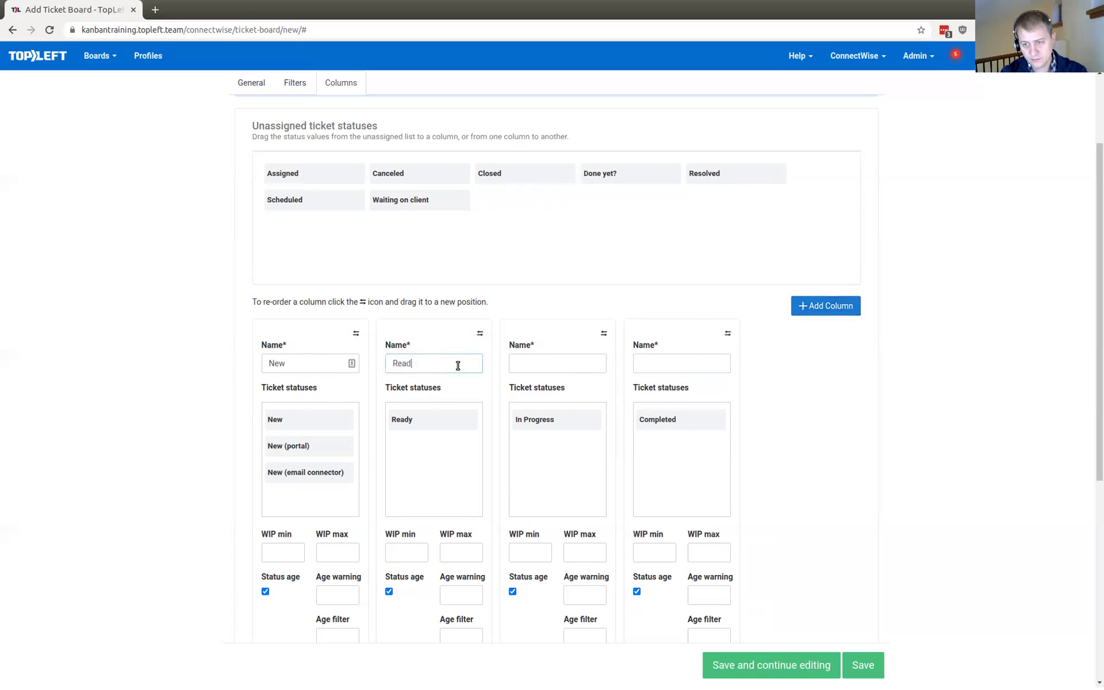
{"action": "left_click", "coordinate": [554, 370]}
{"action": "type", "text": "In Progress"}
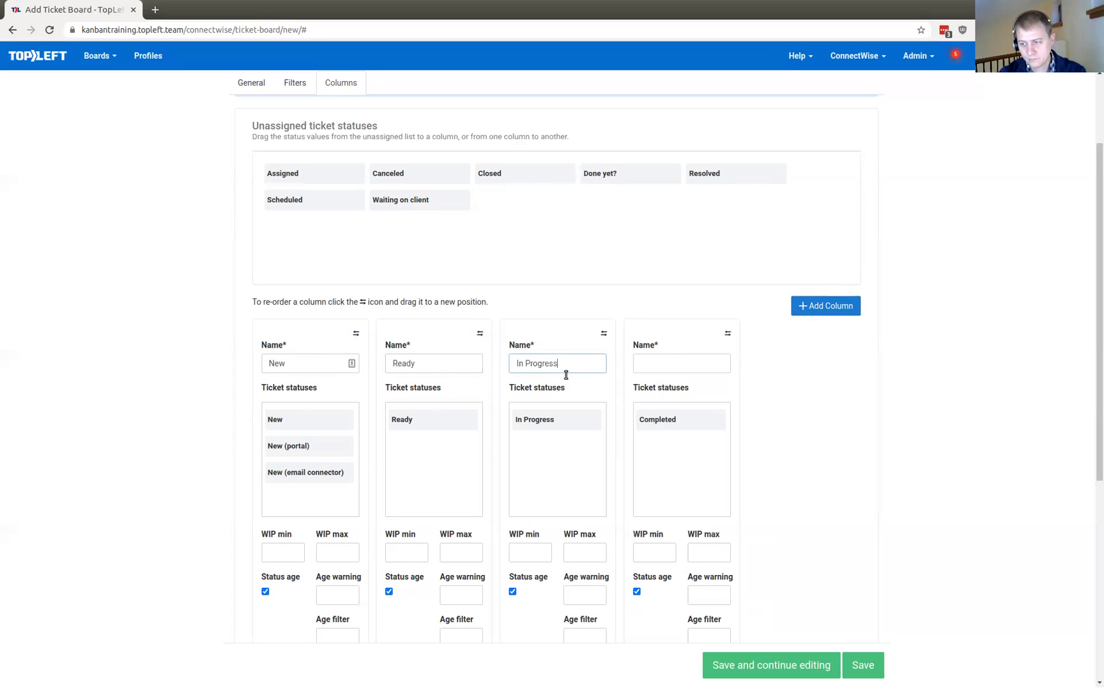
{"action": "left_click", "coordinate": [645, 364]}
{"action": "type", "text": "Complete"}
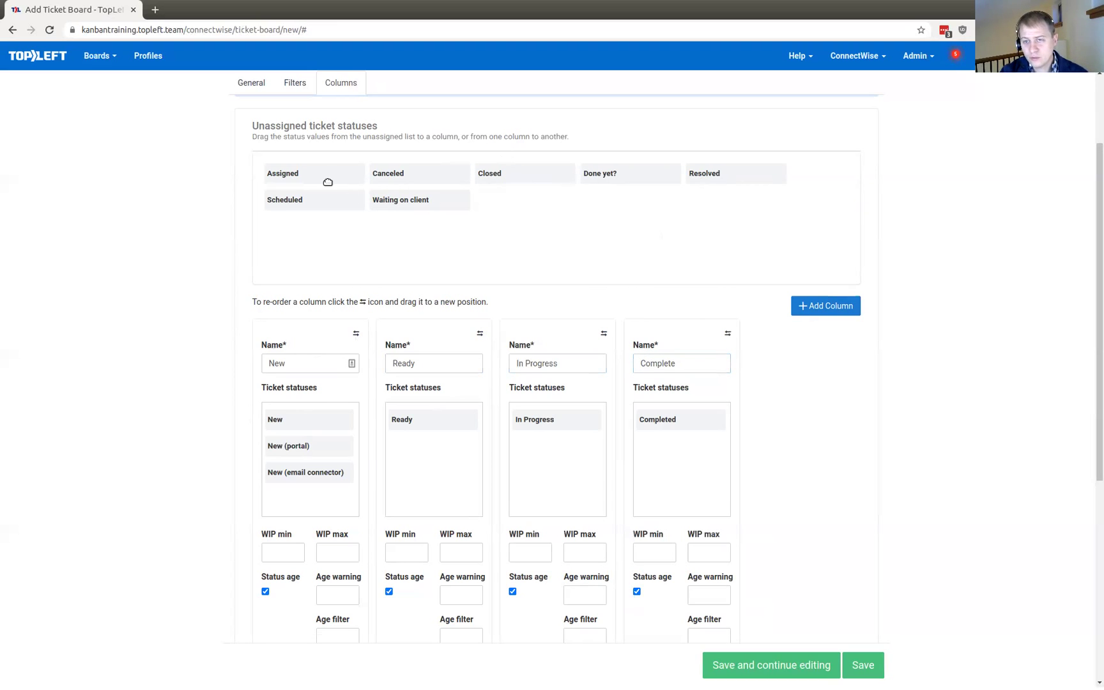
{"action": "left_click_drag", "start_coordinate": [328, 175], "coordinate": [452, 447]}
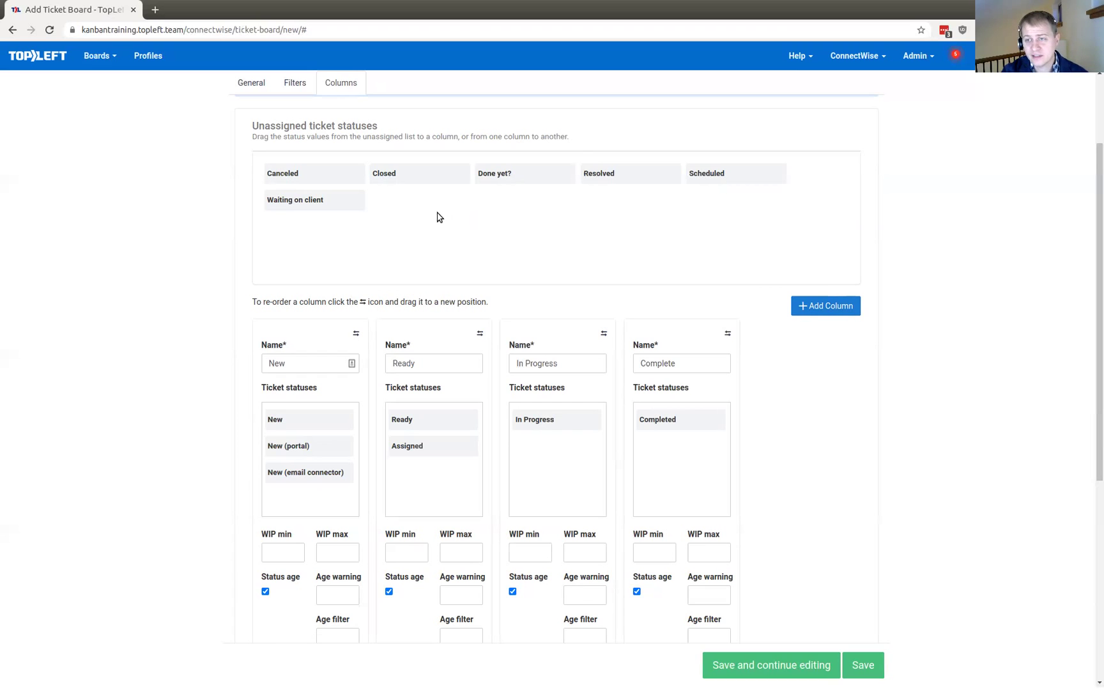
Map Closed to Complete, Scheduled to Ready, Waiting on client to In Progress, then save
{"action": "left_click_drag", "start_coordinate": [422, 175], "coordinate": [689, 427]}
{"action": "left_click_drag", "start_coordinate": [600, 182], "coordinate": [435, 461]}
{"action": "left_click_drag", "start_coordinate": [642, 176], "coordinate": [562, 451]}
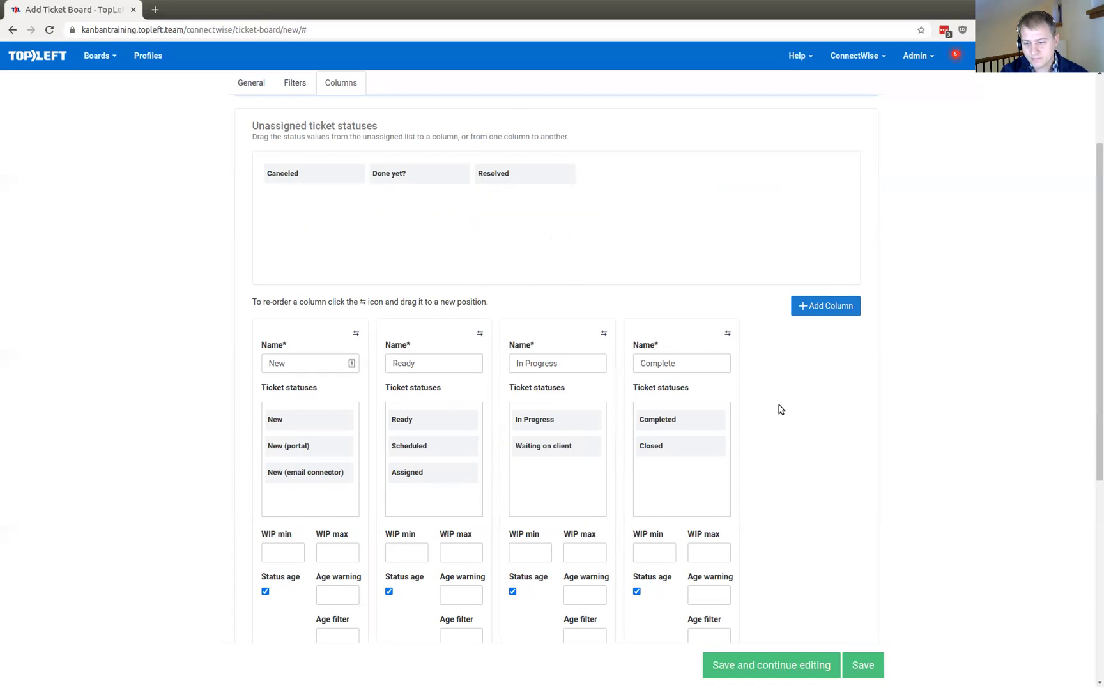
{"action": "scroll", "coordinate": [780, 409], "scroll_direction": "down", "scroll_amount": 5}
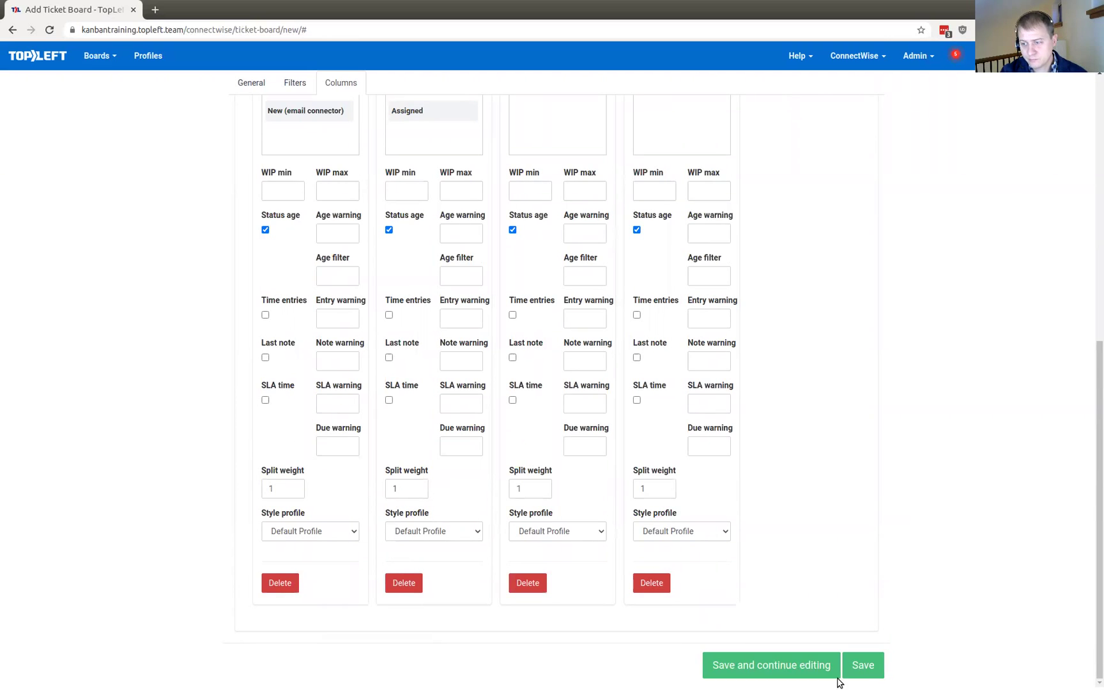
{"action": "left_click", "coordinate": [857, 673]}
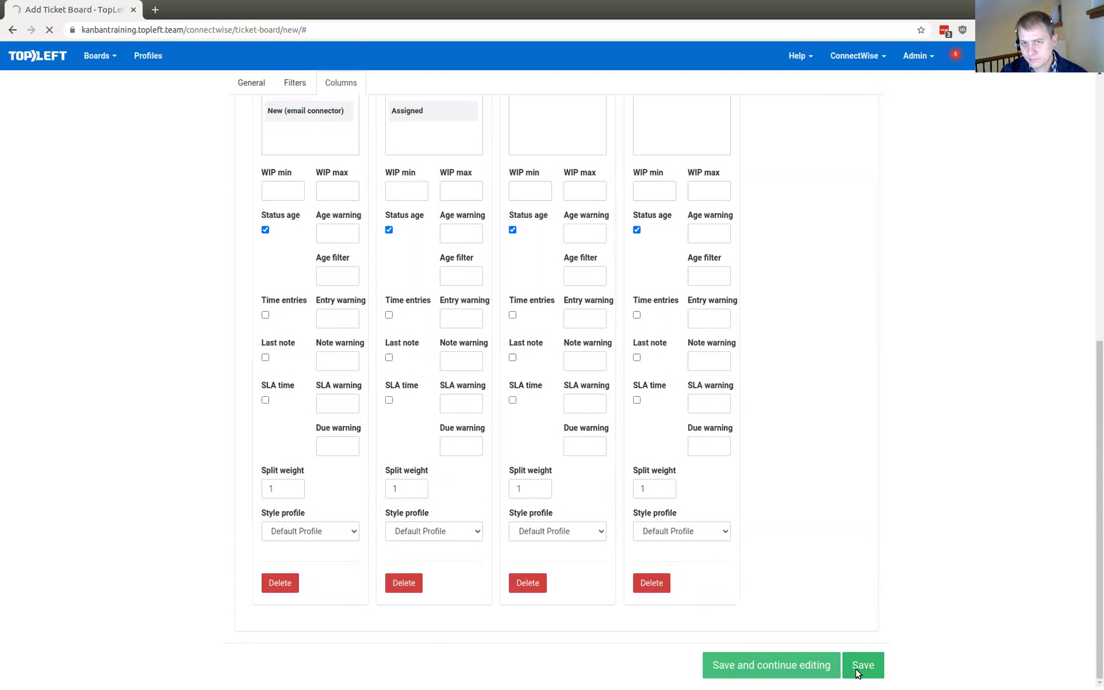